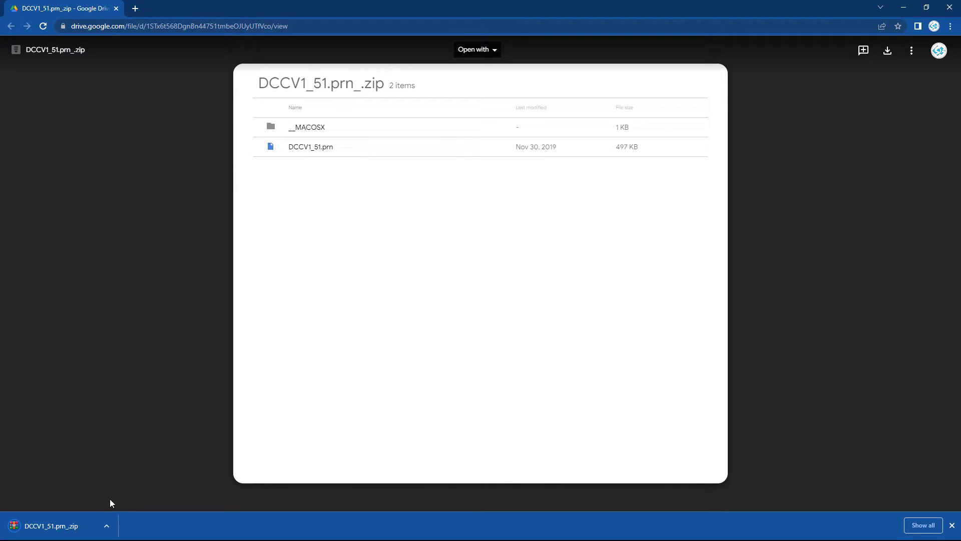
Minimize Chrome to bring File Explorer's This PC view forward
click(902, 8)
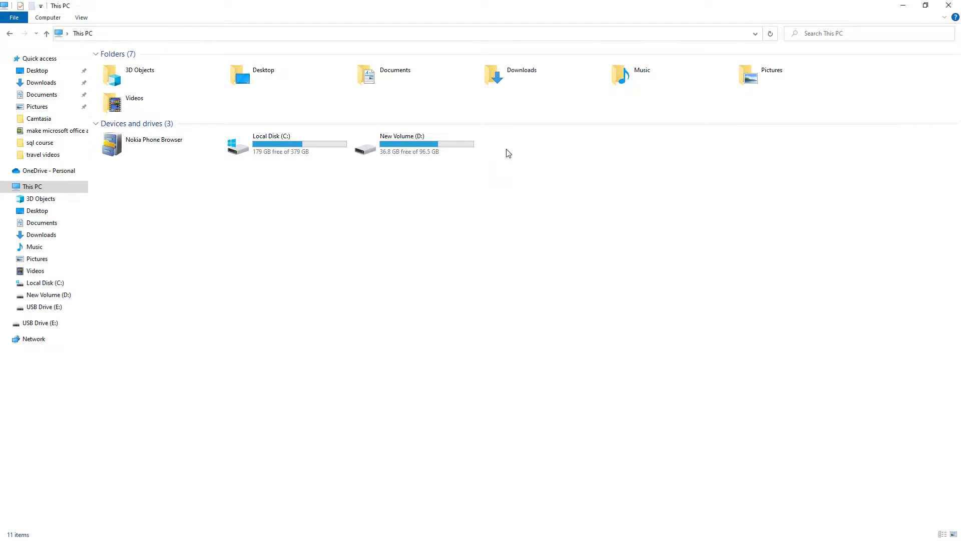
Quick-format USB Drive (E:) as FAT32 with label HP, accepting the erase warning
right_click(506, 153)
click(557, 290)
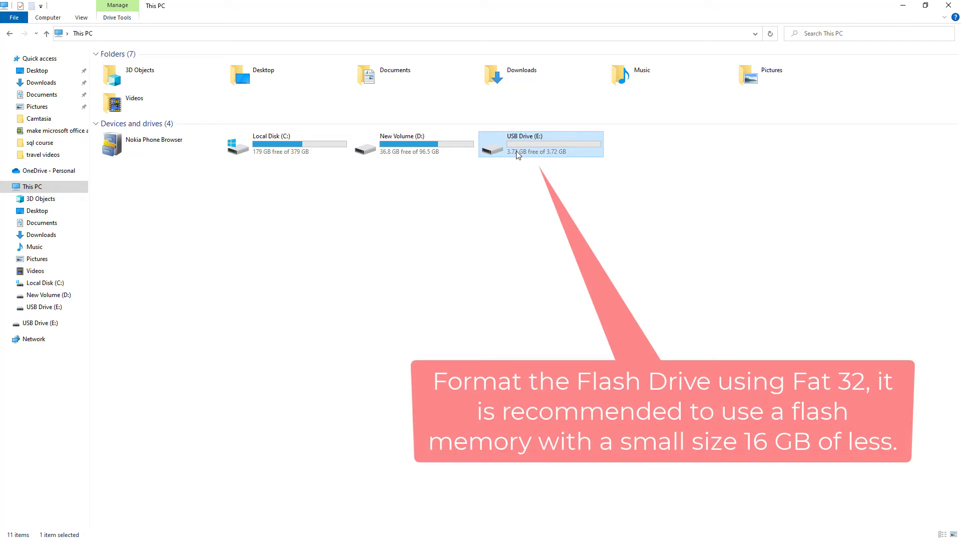
right_click(516, 154)
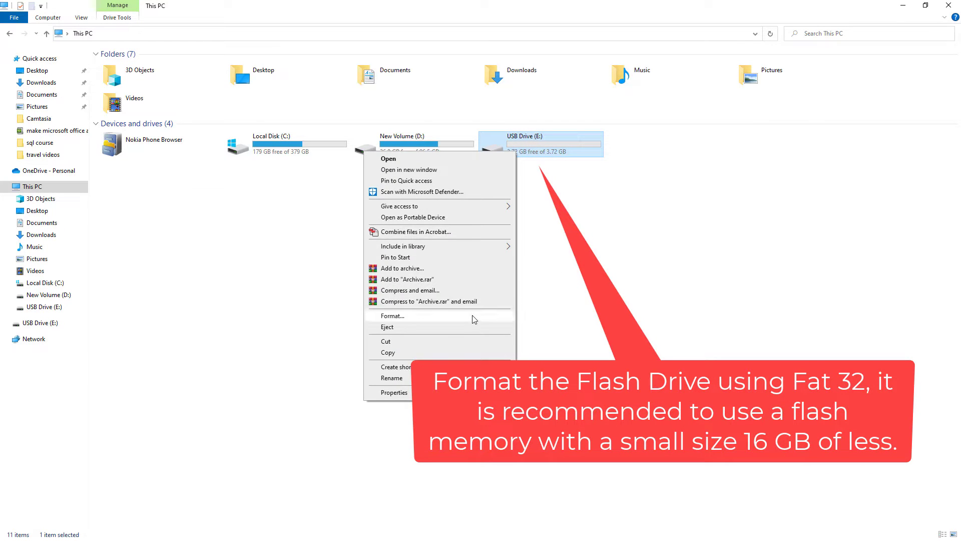
click(392, 315)
drag(134, 108, 538, 184)
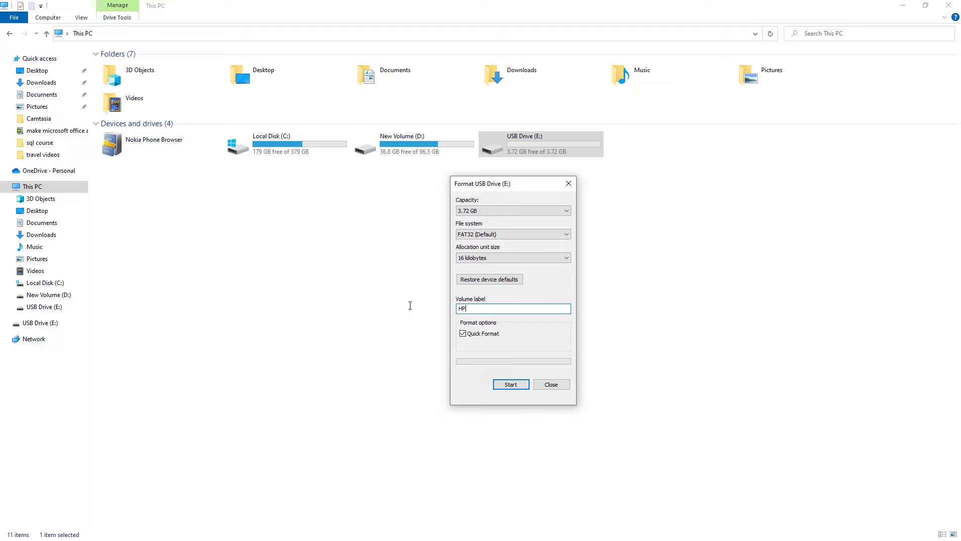
click(502, 384)
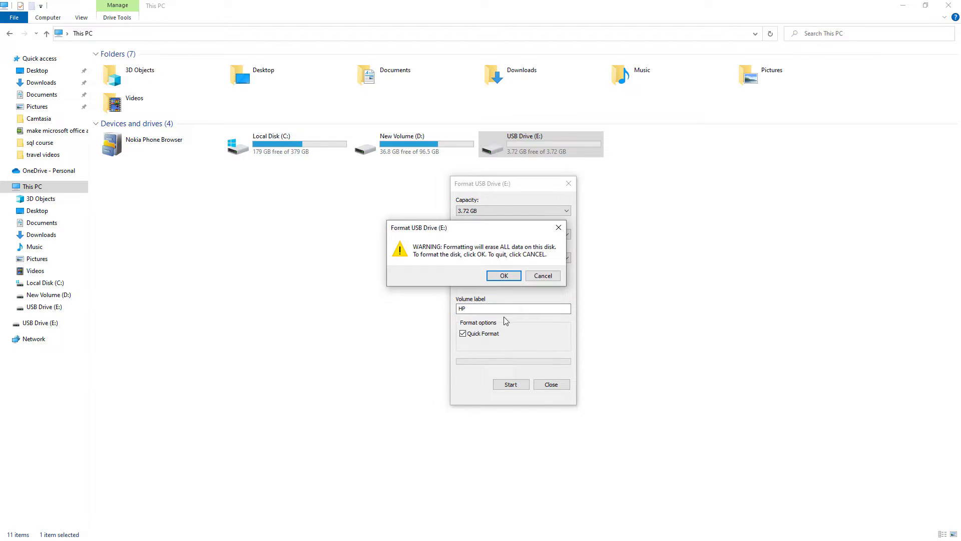
click(503, 276)
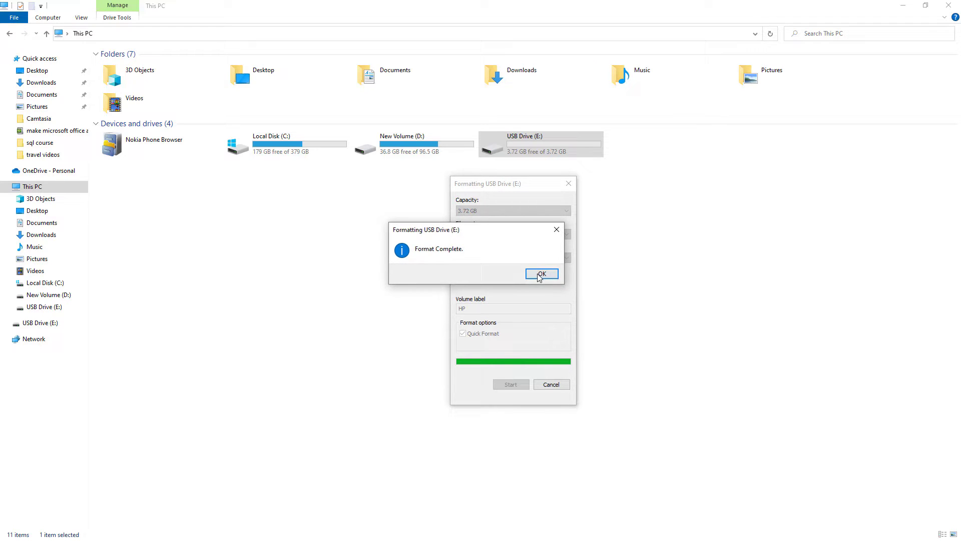
click(541, 273)
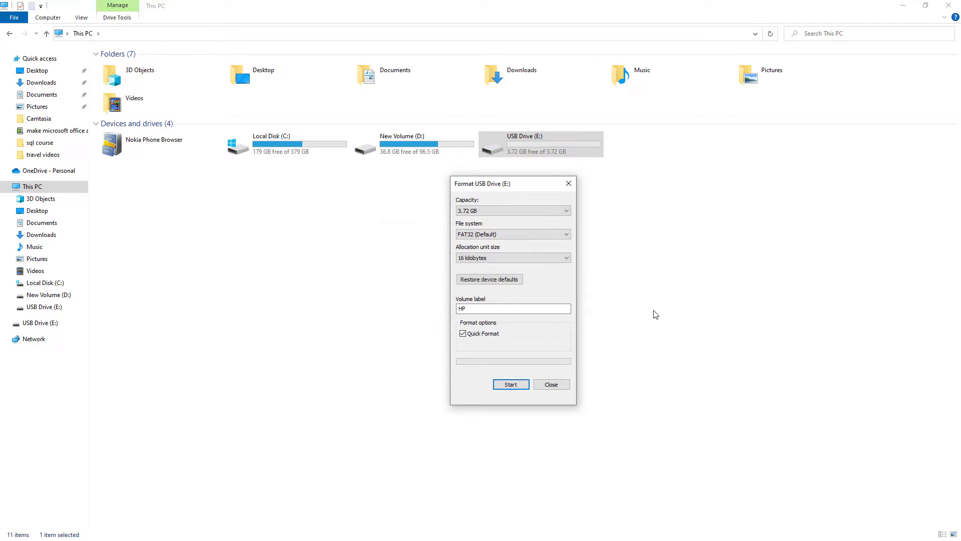
Close the Format window and extract DCCV1_51.prn_.zip from Downloads onto USB Drive (E:) with WinRAR
click(552, 384)
click(41, 82)
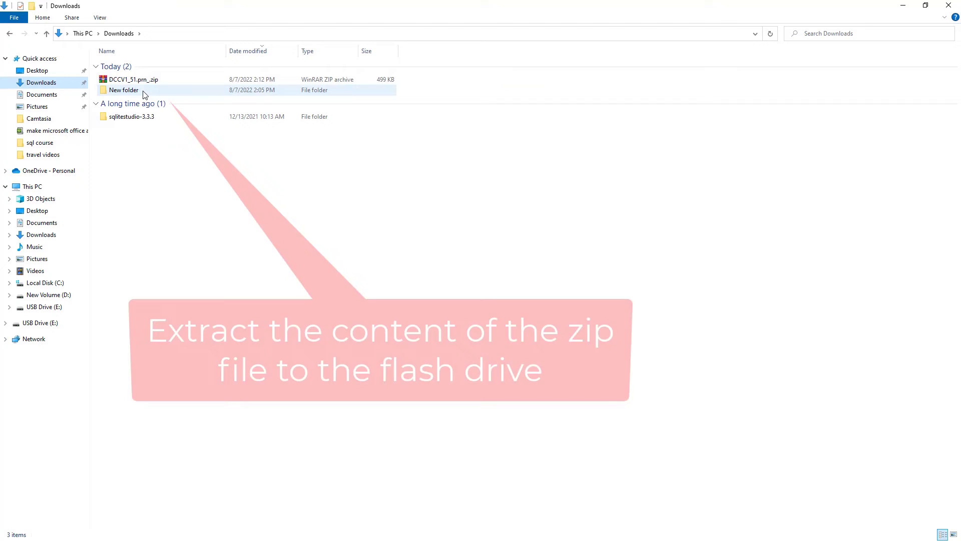
click(134, 79)
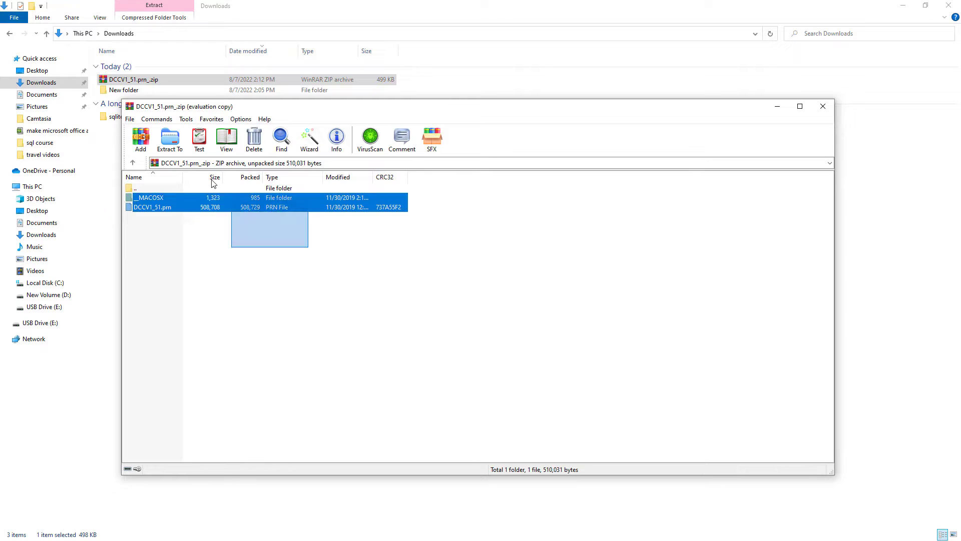
click(171, 139)
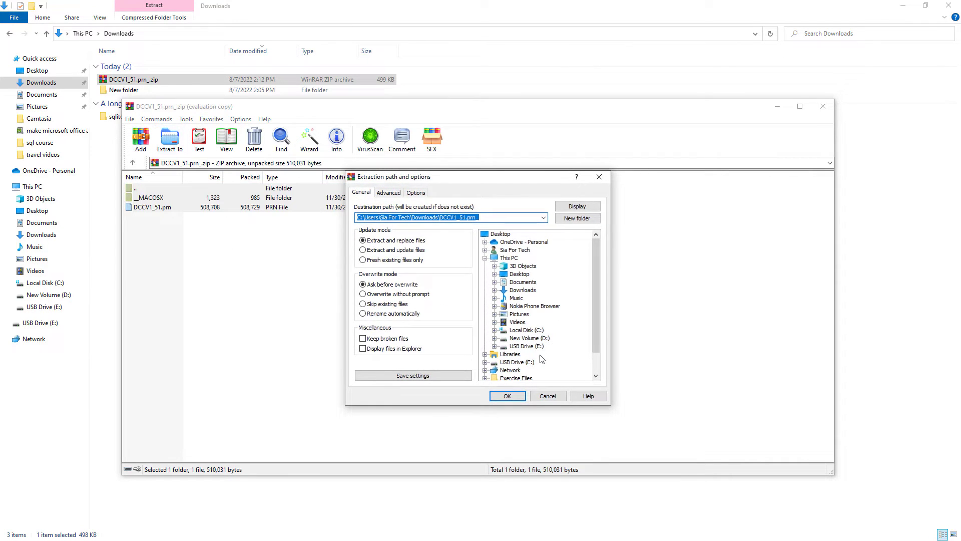
click(508, 396)
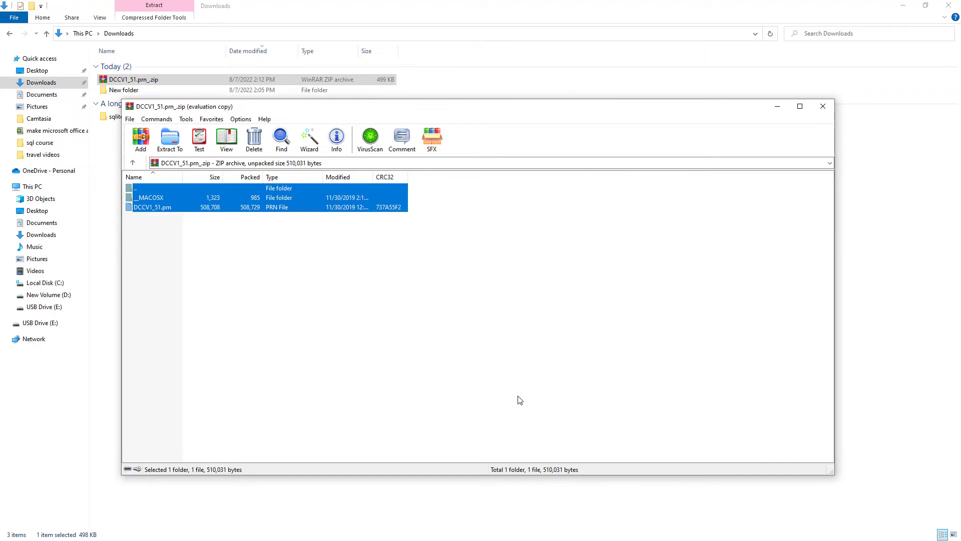
click(821, 107)
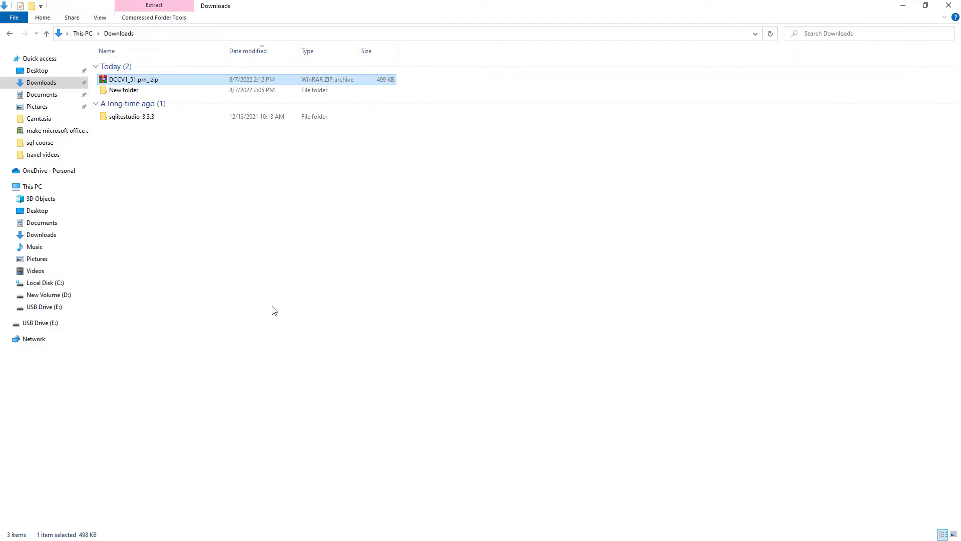
Open USB Drive (E:) to check that DCCV1_51.prn and the __MACOSX folder are there
click(40, 322)
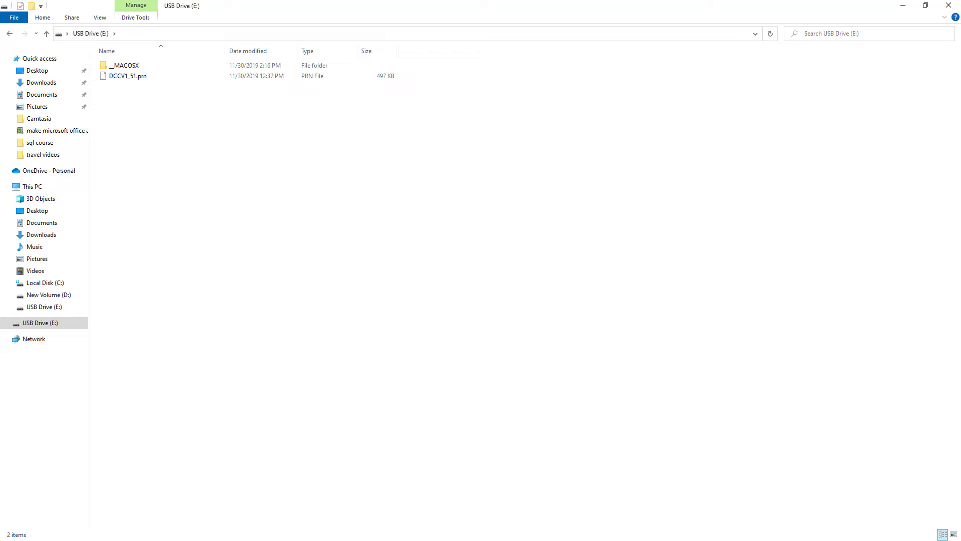